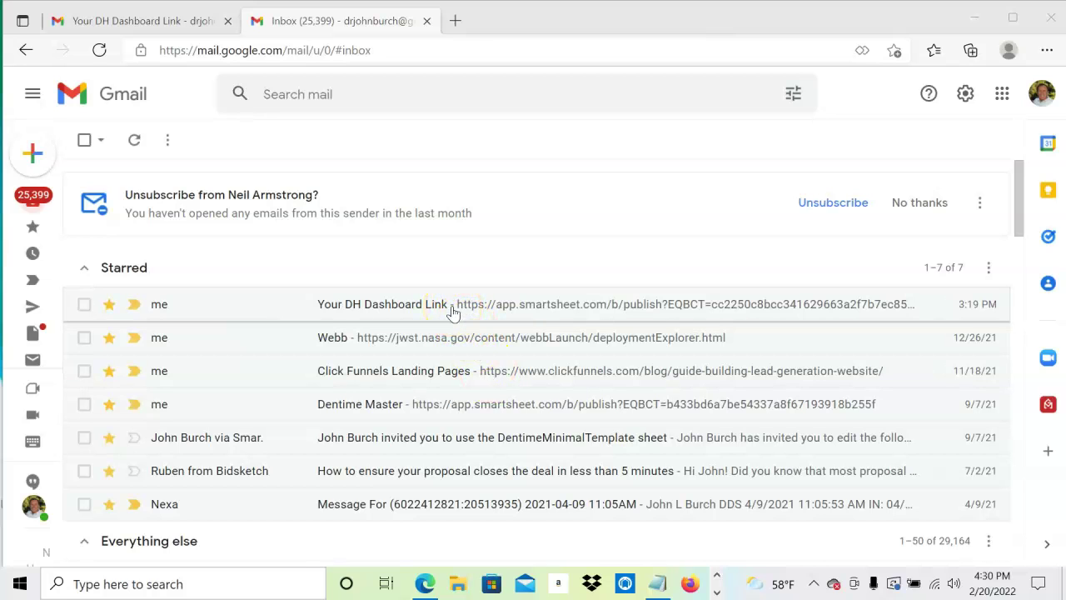
# - Open the starred 'Your DH Dashboard Link' email and follow its link to the 1012 dashboard
pyautogui.click(452, 310)
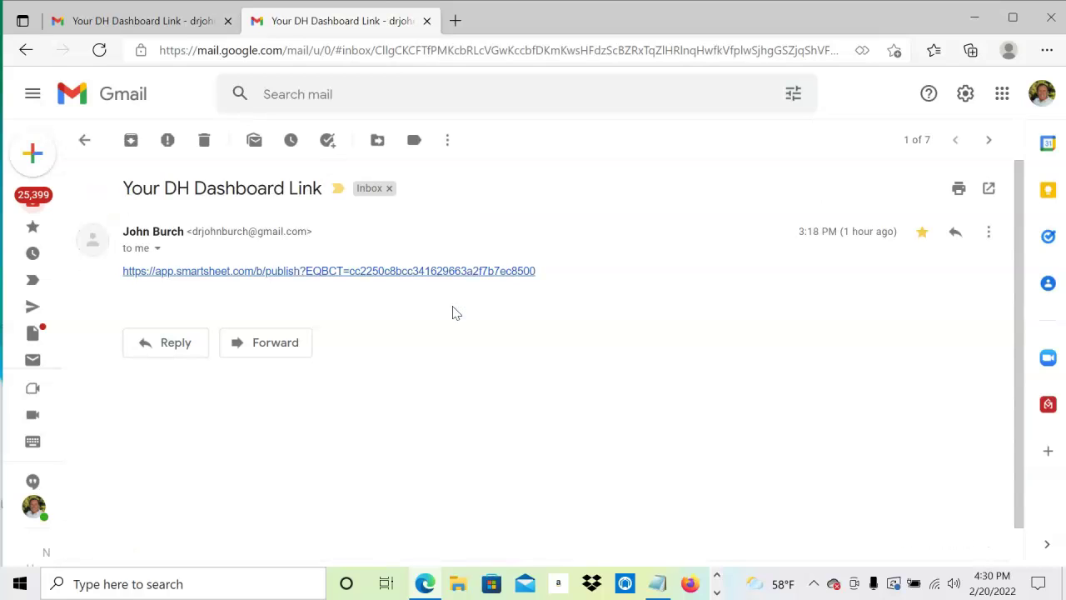
pyautogui.click(422, 304)
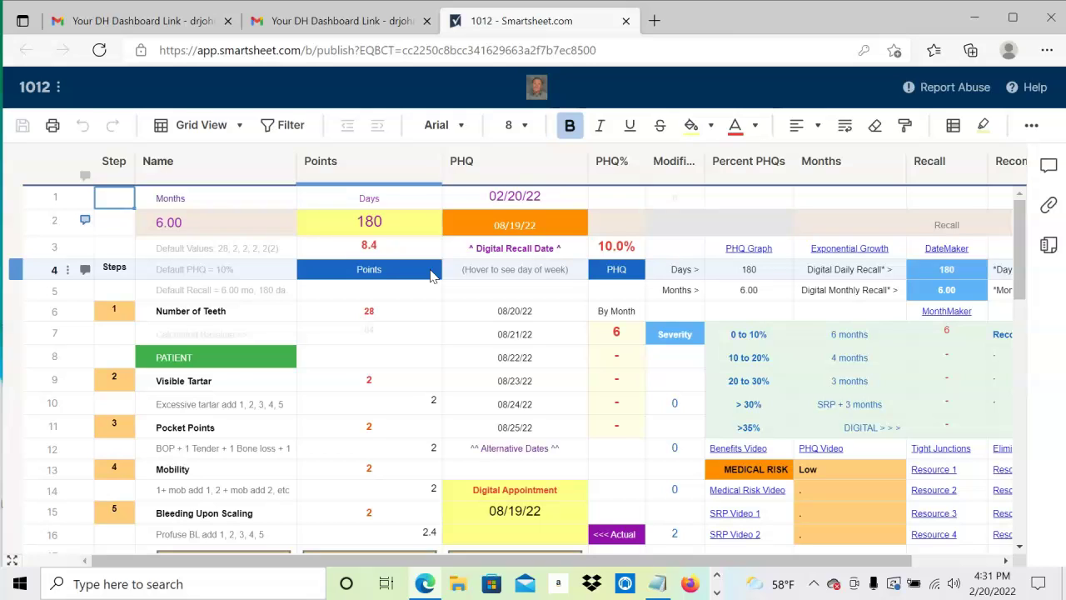
pyautogui.click(388, 314)
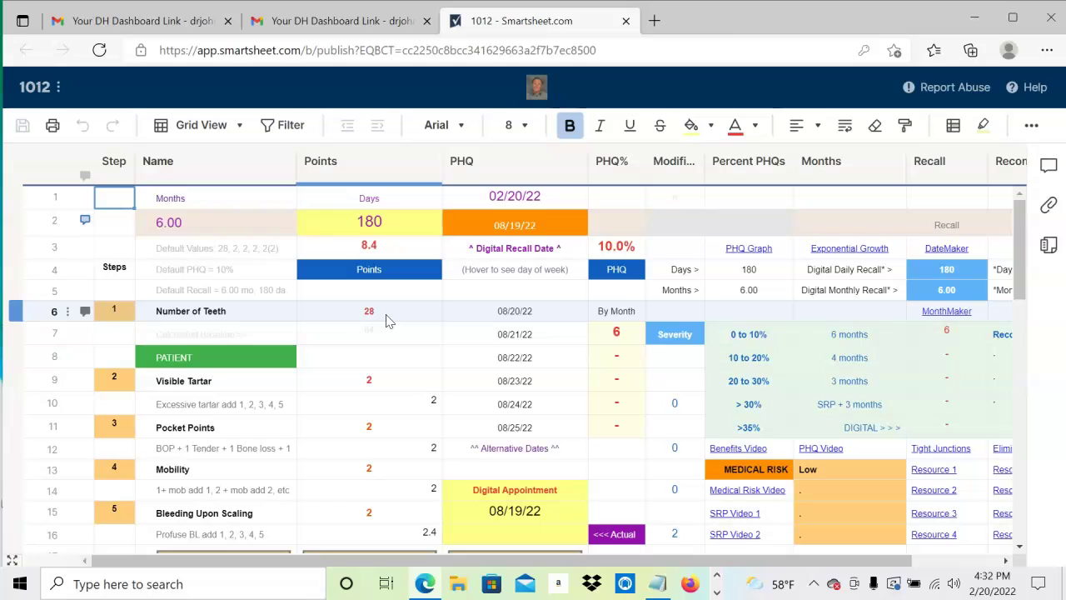
pyautogui.click(389, 377)
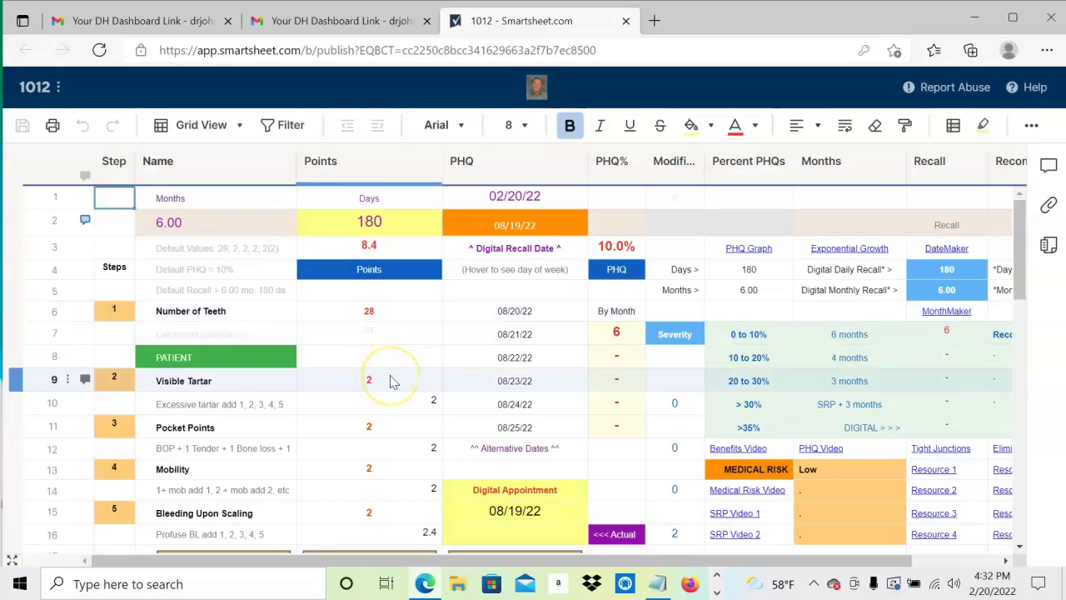
pyautogui.click(387, 431)
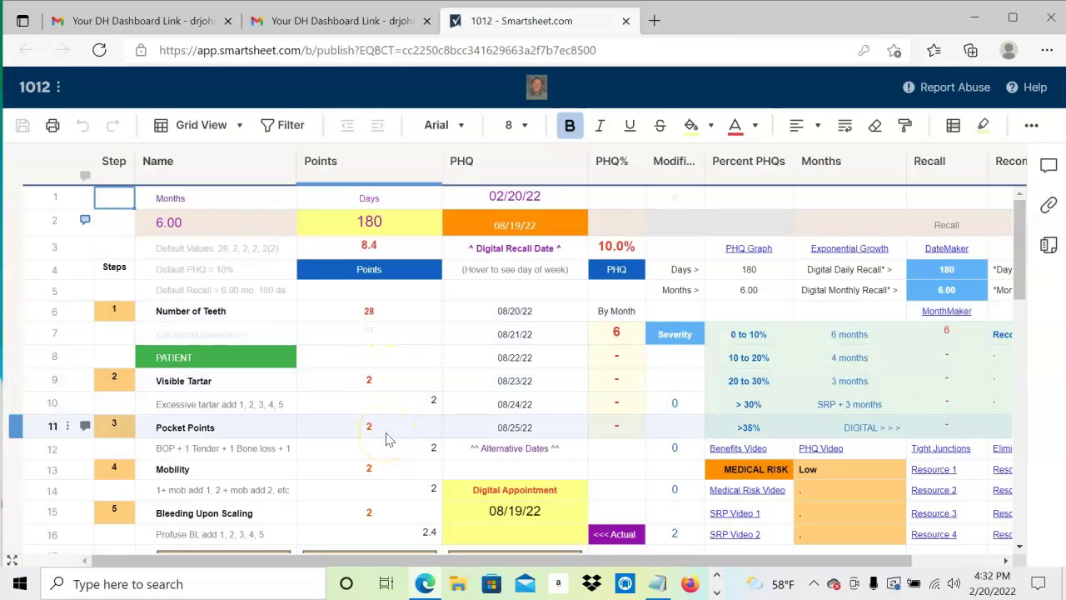
pyautogui.click(393, 471)
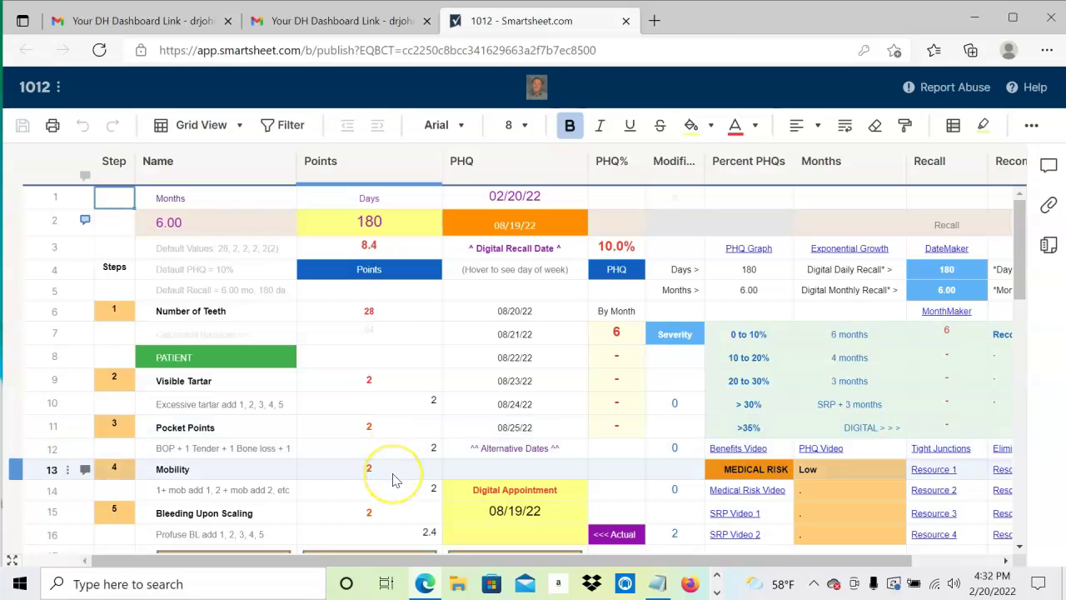
pyautogui.click(393, 520)
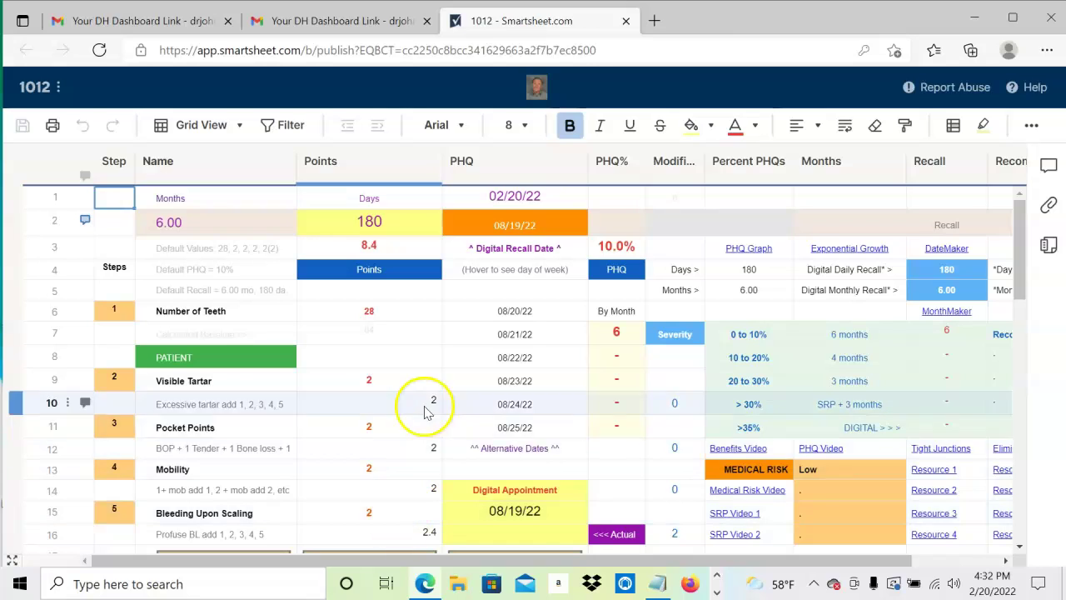
# - Change the Number of Teeth points from 28 to 24, recalculating the recall to 154 days
pyautogui.click(405, 320)
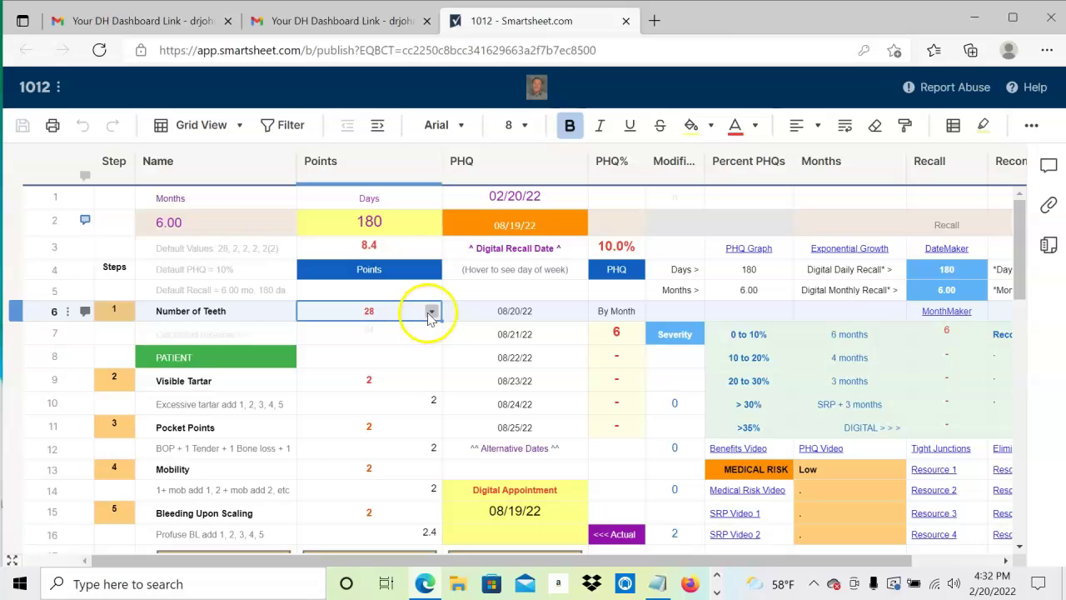
pyautogui.click(433, 312)
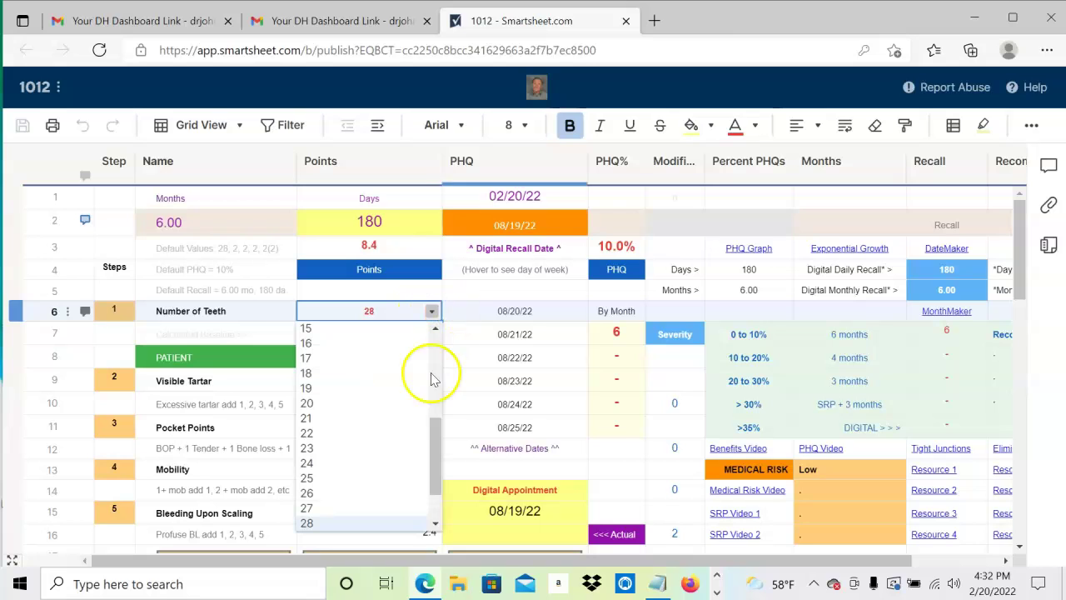
pyautogui.click(319, 463)
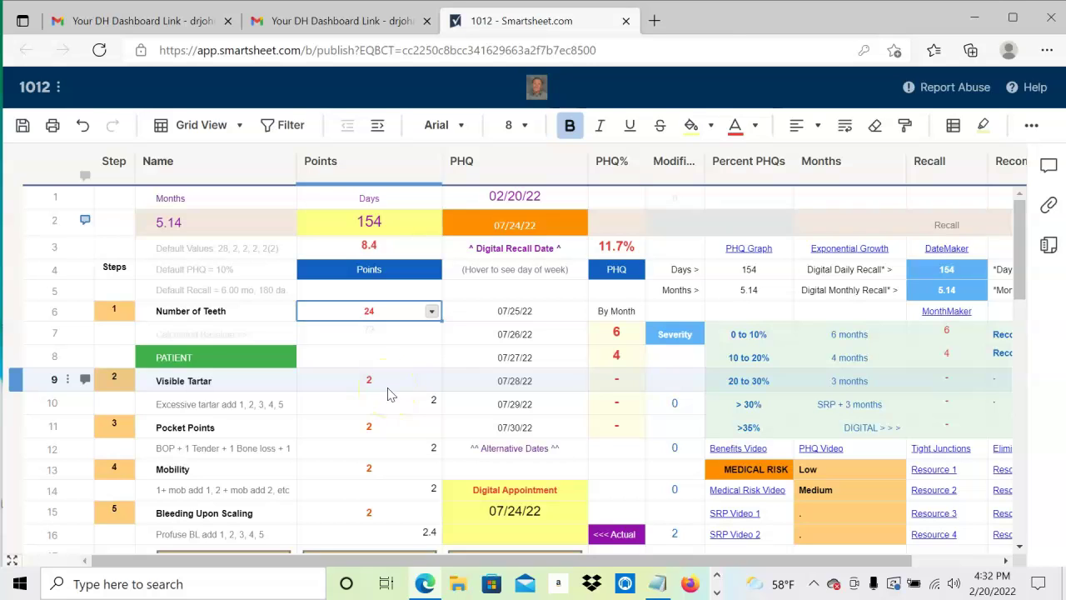
# - Choose 5, 10 and 0 from the Points dropdowns for Visible Tartar, Pocket Points and Mobility
pyautogui.click(412, 381)
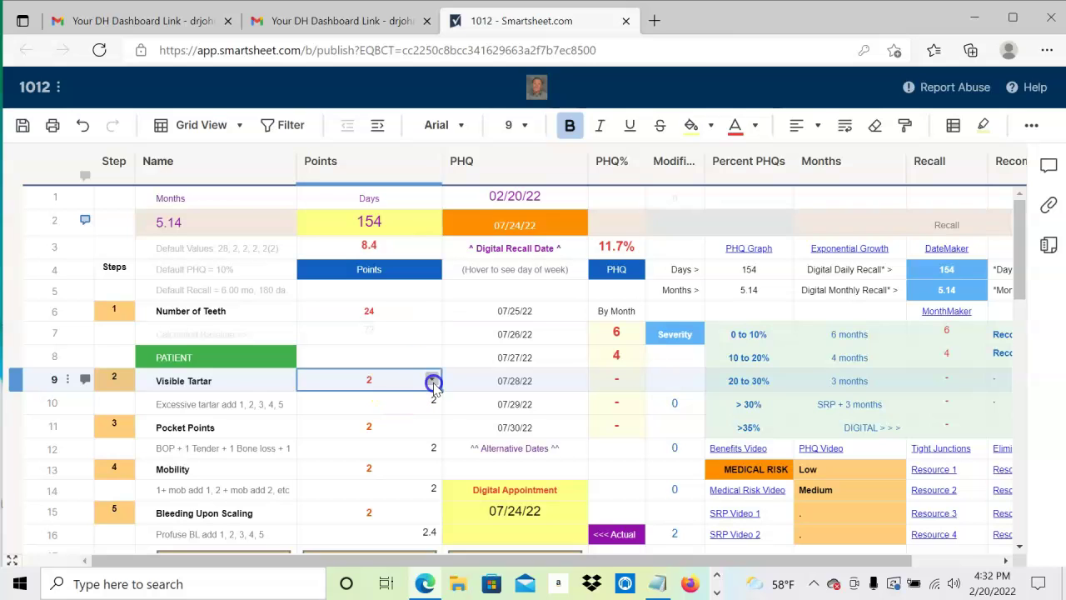
pyautogui.click(433, 382)
pyautogui.click(351, 471)
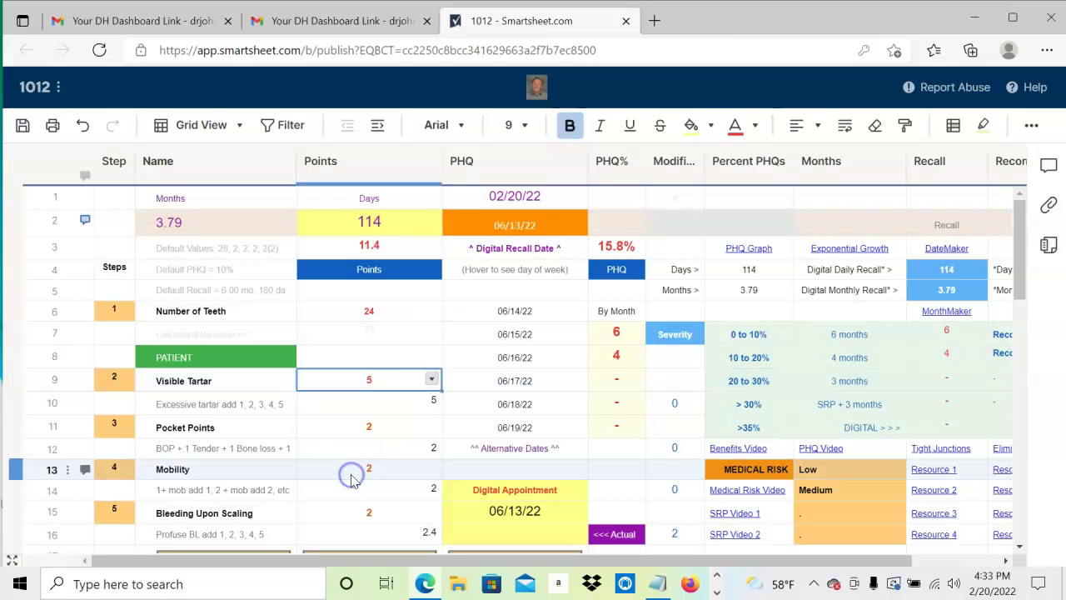
pyautogui.click(408, 429)
pyautogui.click(432, 425)
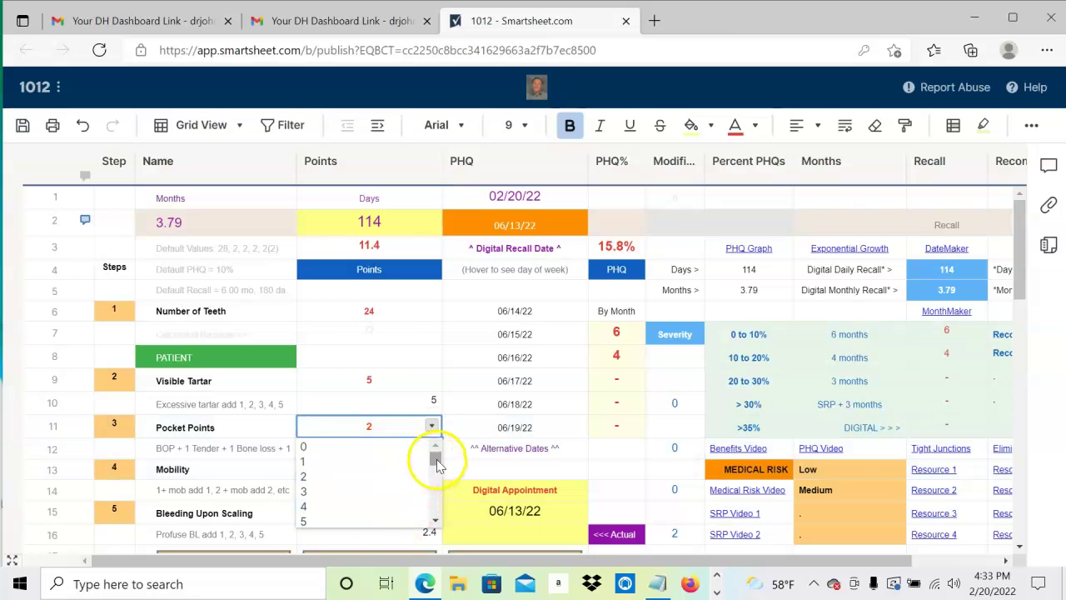
pyautogui.moveTo(436, 459); pyautogui.dragTo(431, 469)
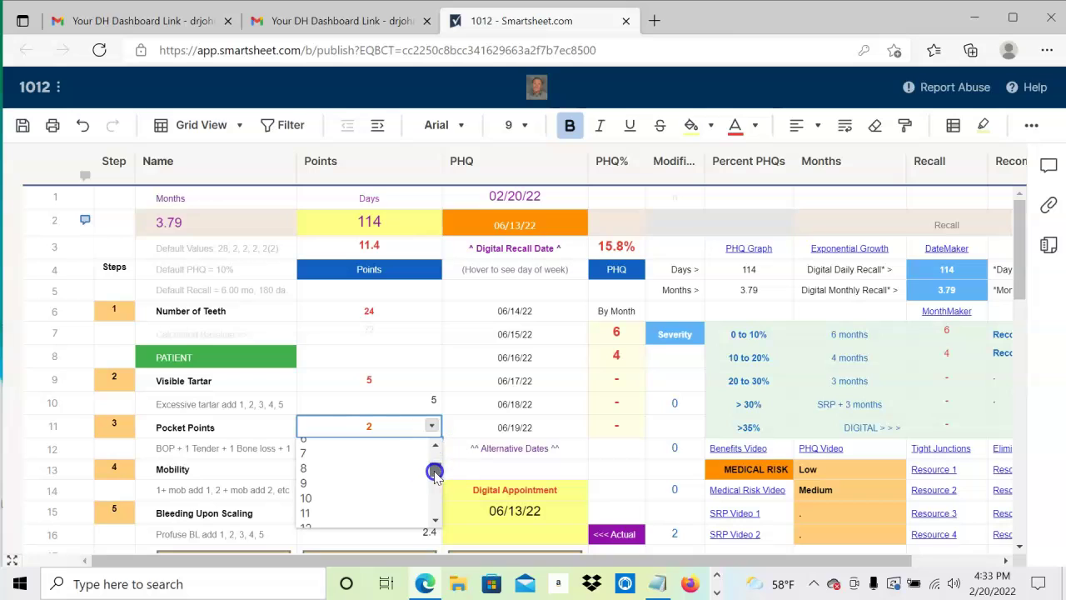
pyautogui.click(386, 499)
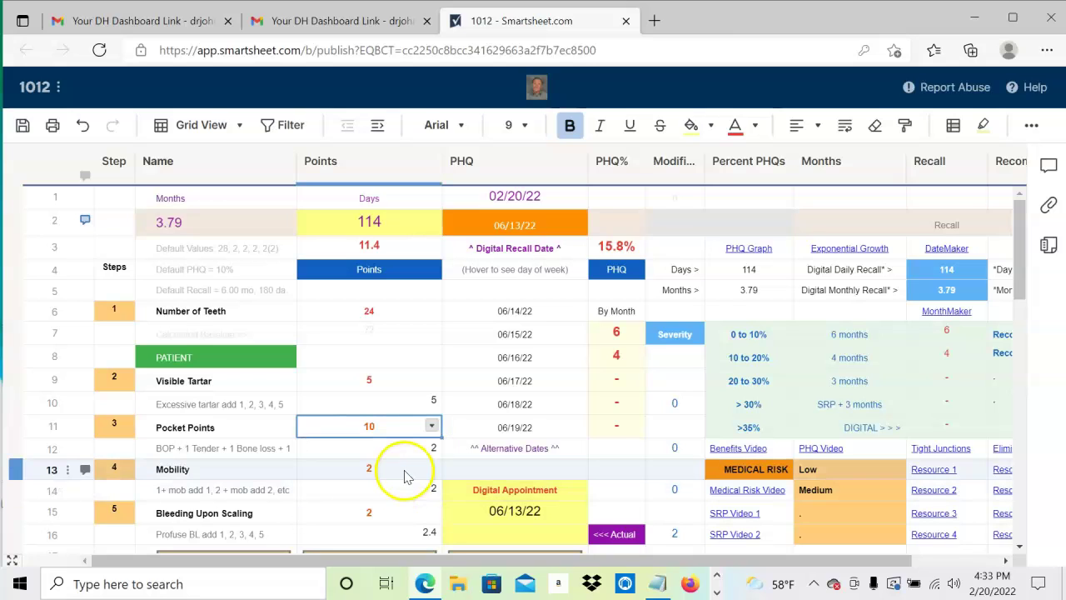
pyautogui.click(409, 471)
pyautogui.click(432, 472)
pyautogui.click(381, 487)
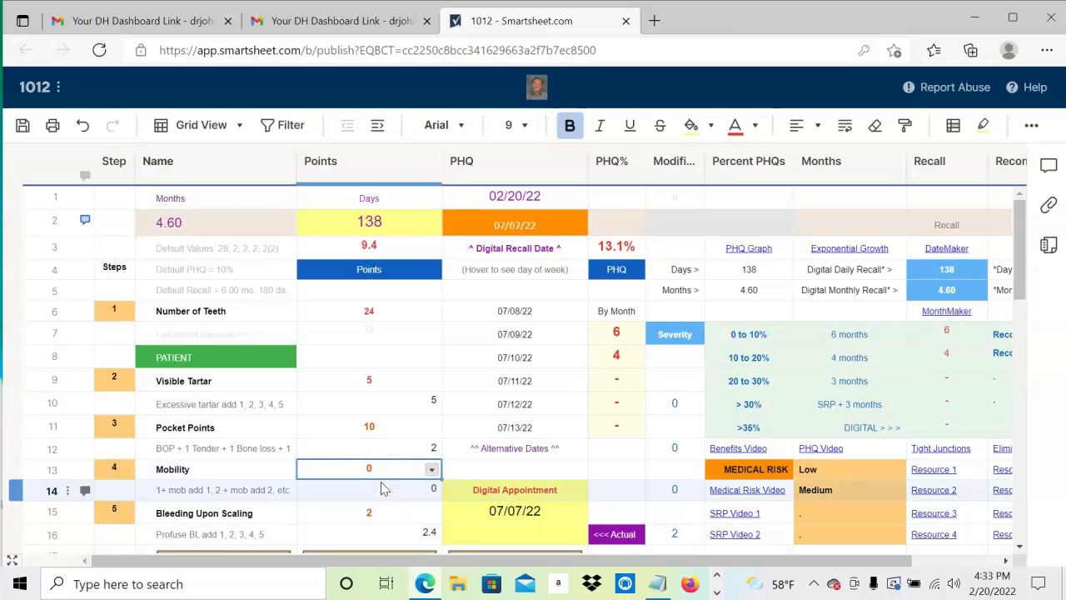
# - Pick 5 for Bleeding Upon Scaling points and 3 for its profuse bleeding modifier
pyautogui.click(414, 514)
pyautogui.click(431, 512)
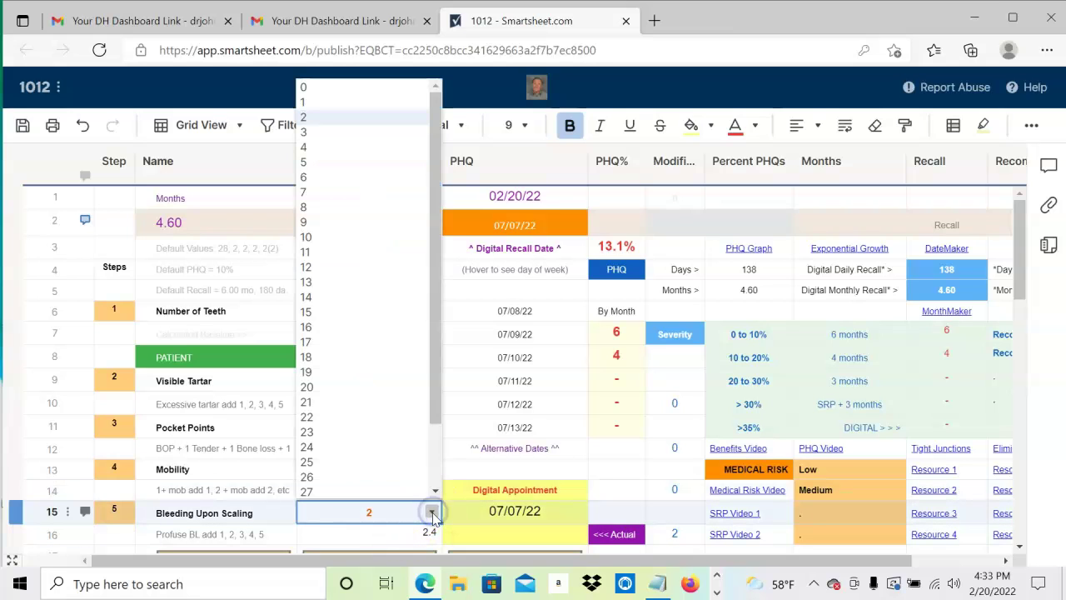
pyautogui.click(315, 163)
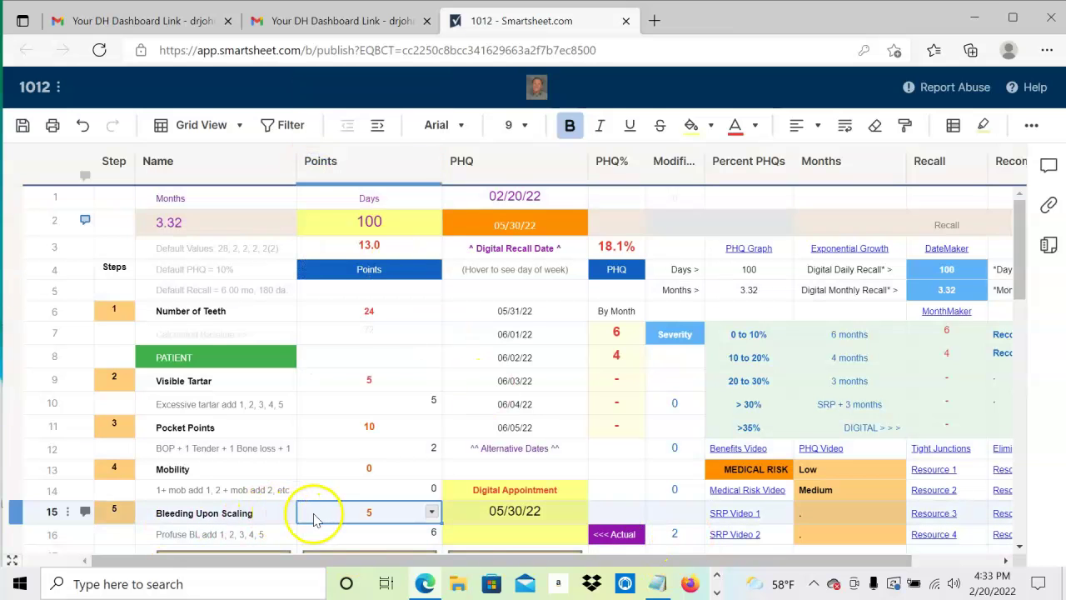
pyautogui.click(679, 534)
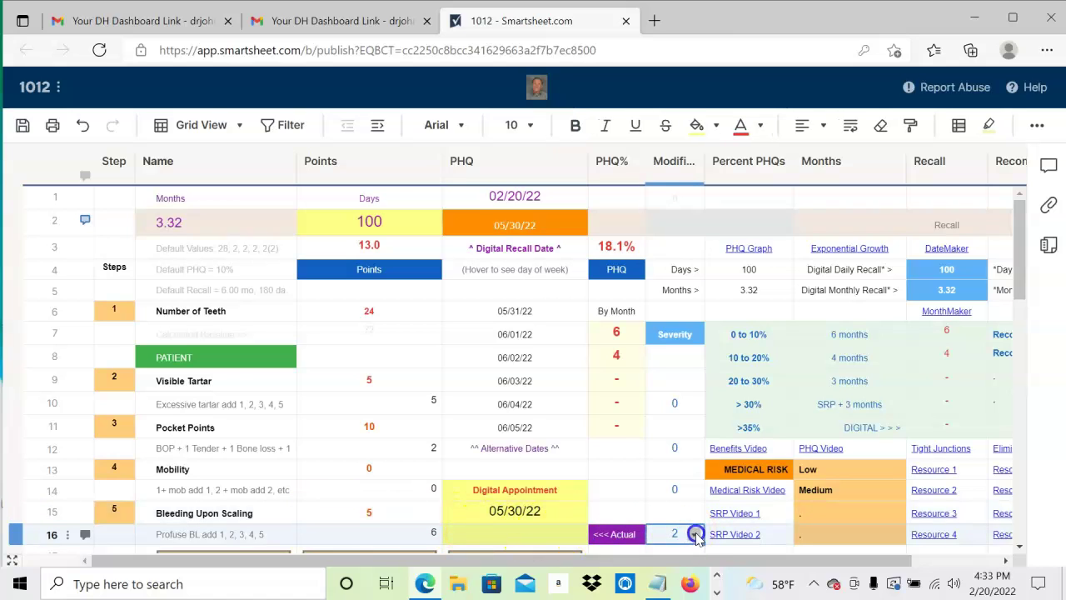
pyautogui.click(697, 534)
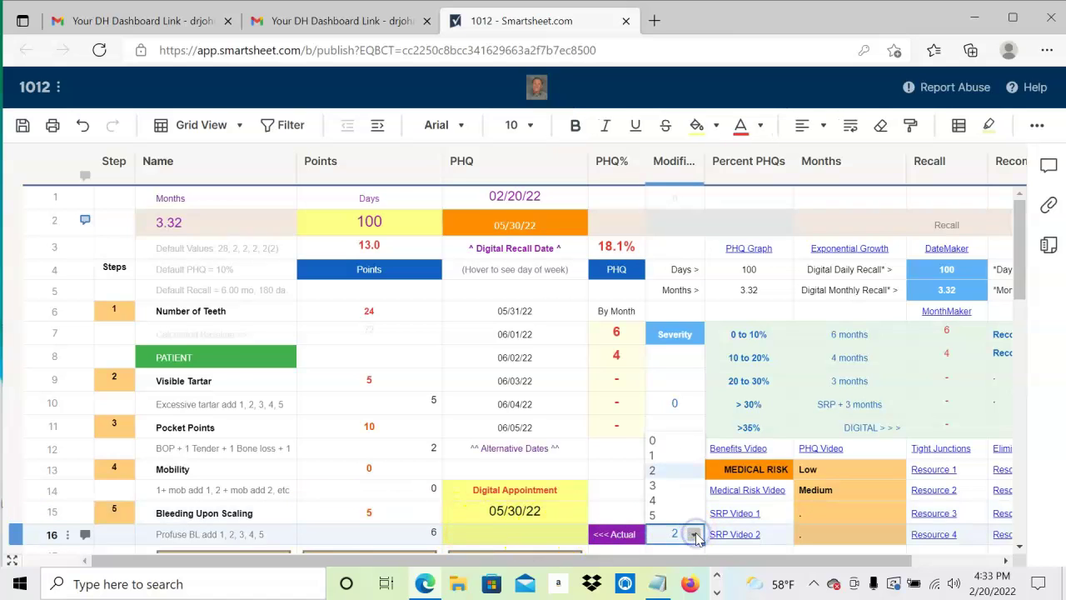
pyautogui.click(689, 487)
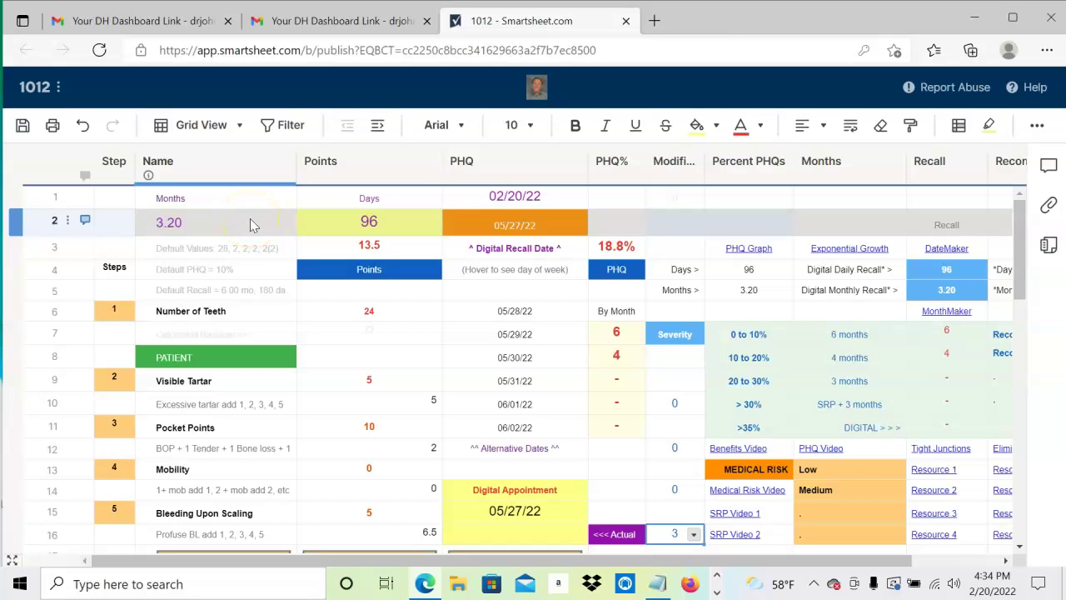
# - Check the weekdays of 02/20/22 and 05/27/22, then clear the 05/27/22 recall date to None
pyautogui.click(521, 207)
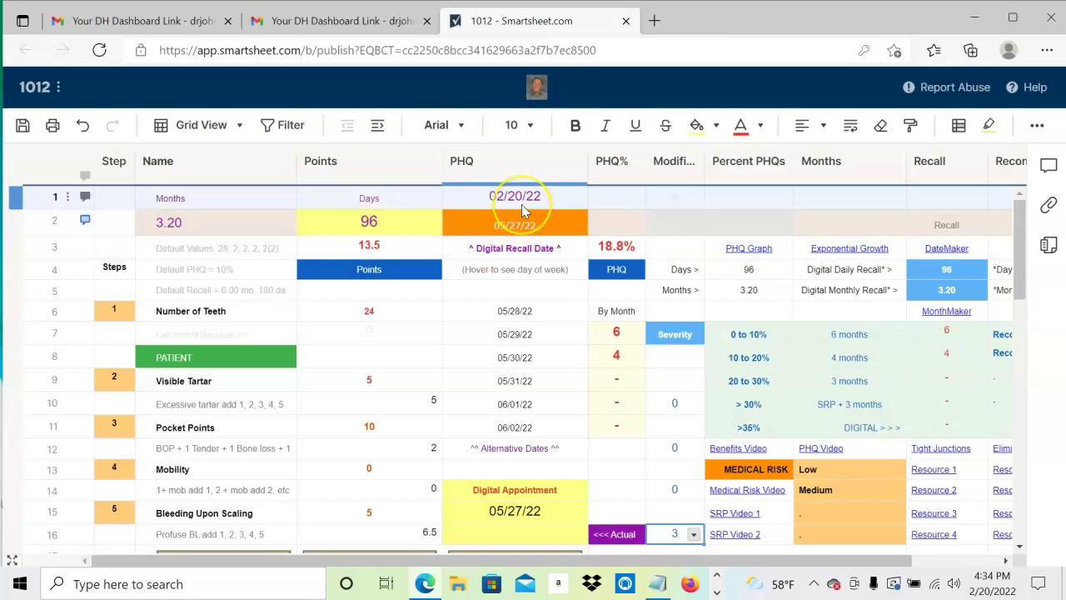
pyautogui.moveTo(522, 210)
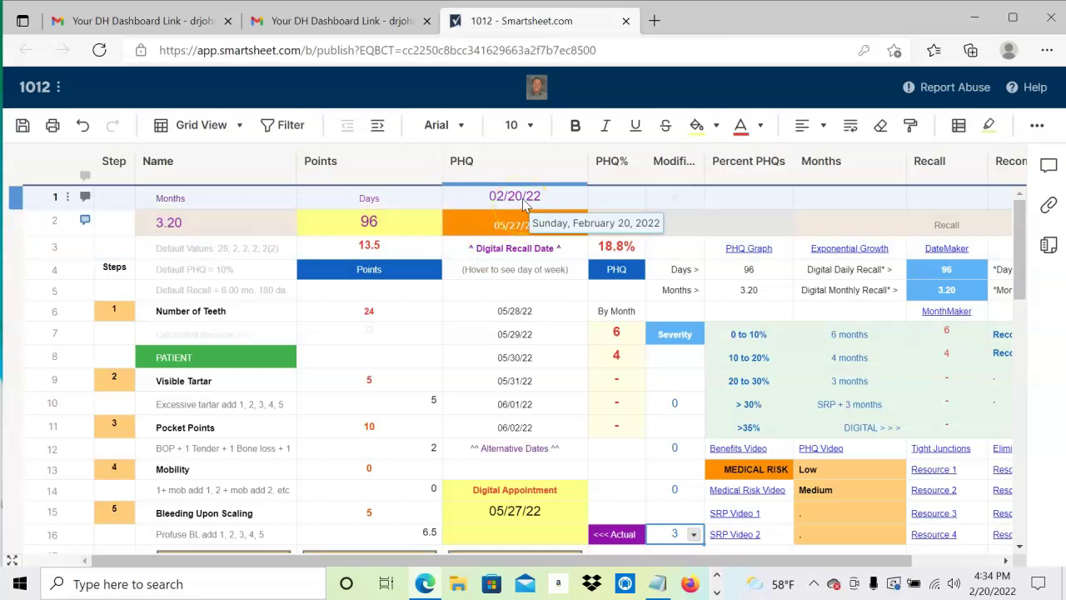
pyautogui.click(521, 224)
pyautogui.moveTo(521, 225)
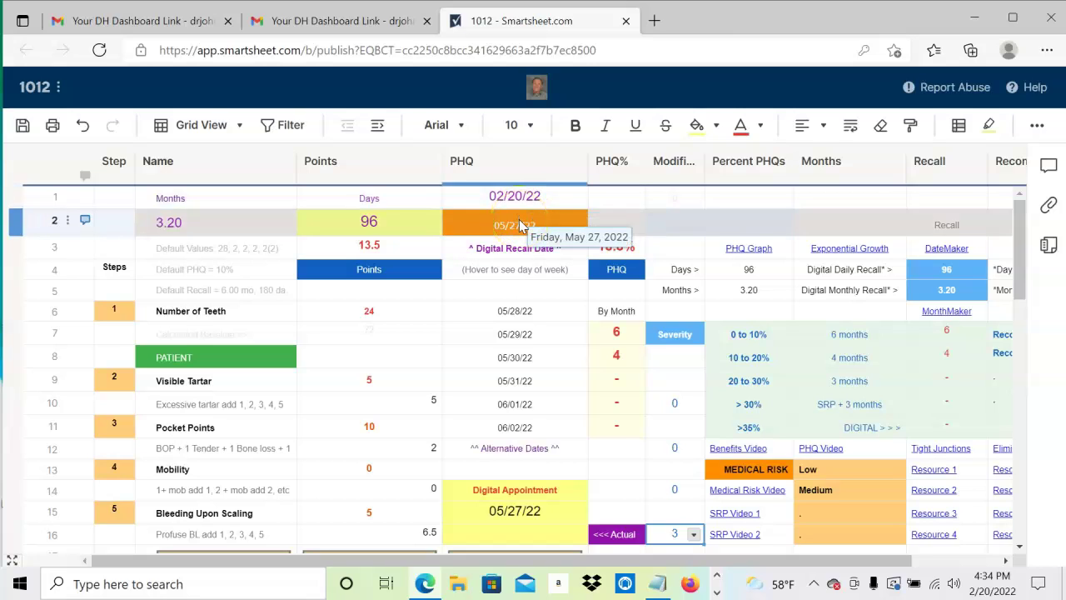
pyautogui.click(565, 223)
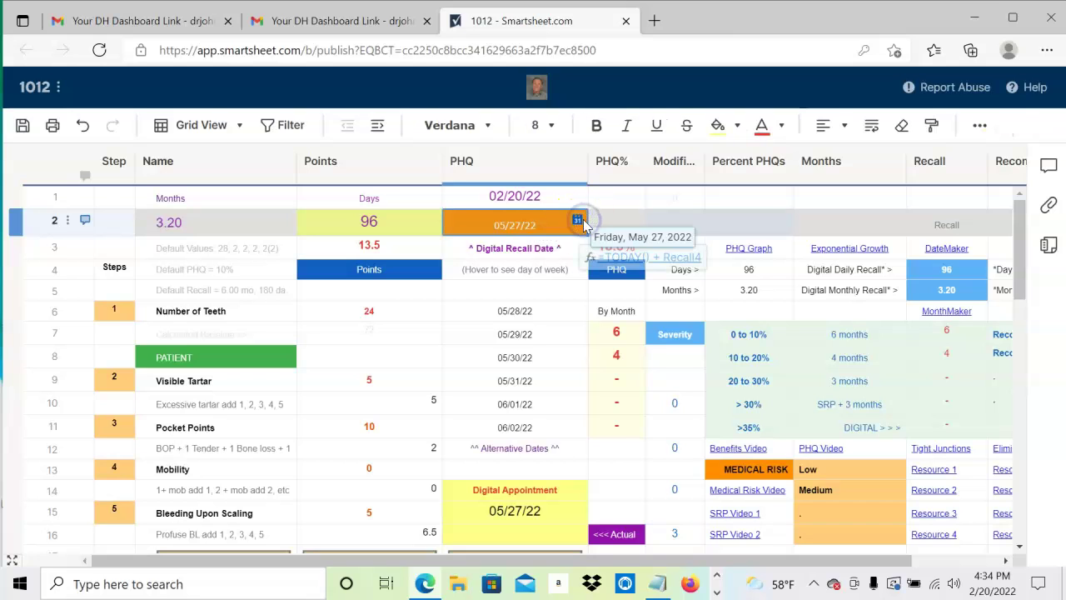
pyautogui.click(577, 220)
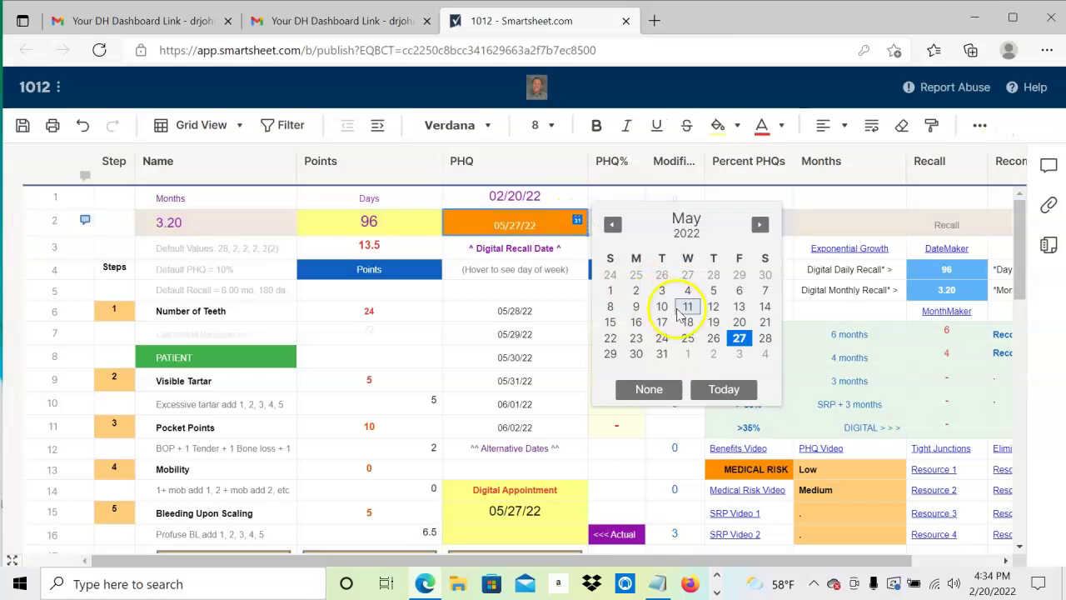
pyautogui.click(675, 391)
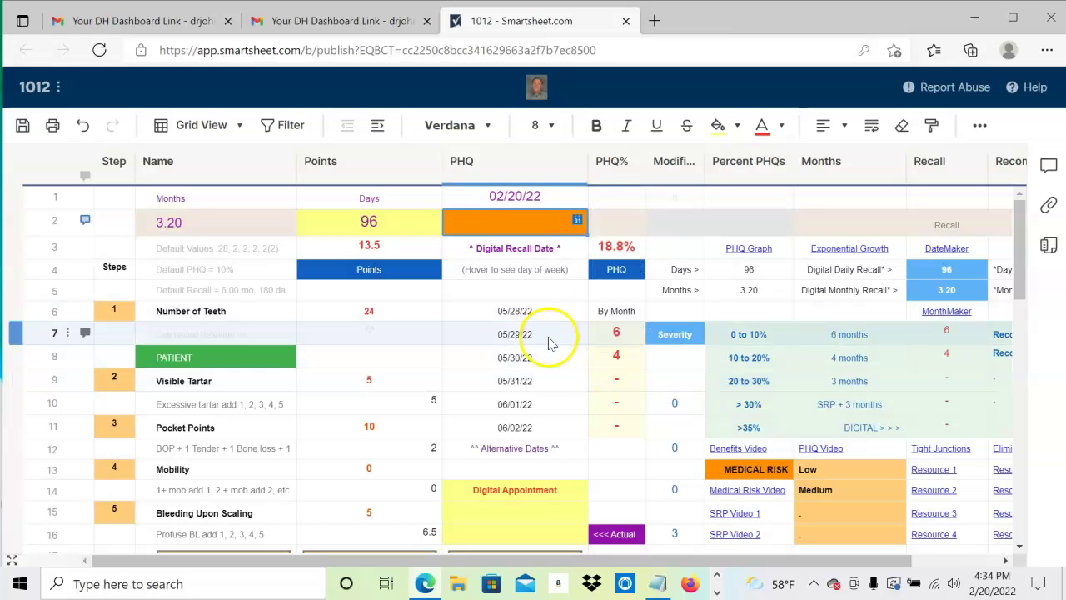
# - Open the 05/30/22 alternative date's calendar and dismiss it without changing the date
pyautogui.moveTo(550, 343)
pyautogui.moveTo(550, 367)
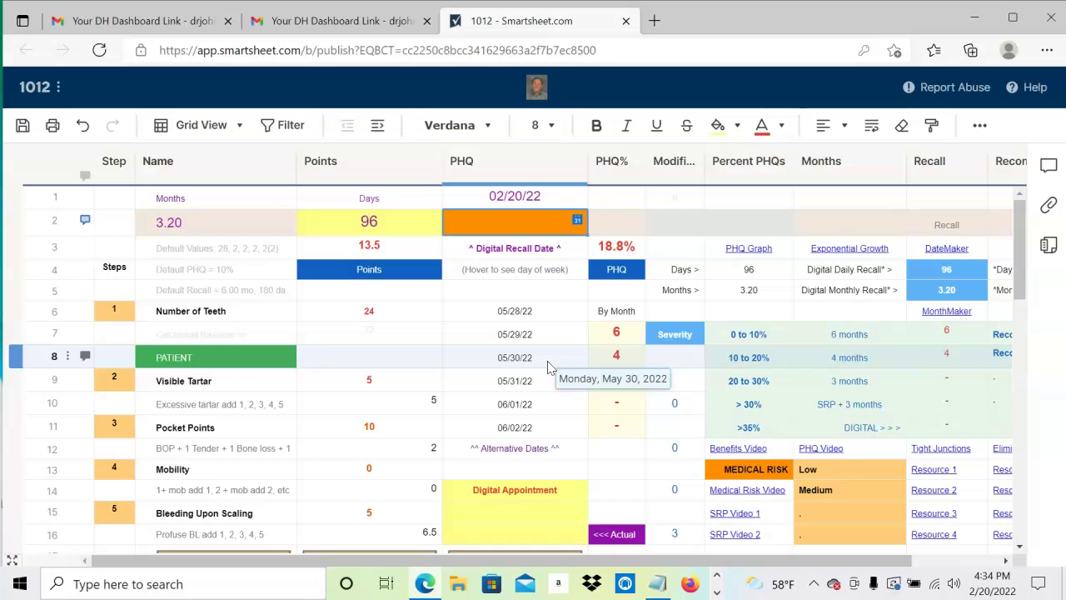
pyautogui.click(549, 361)
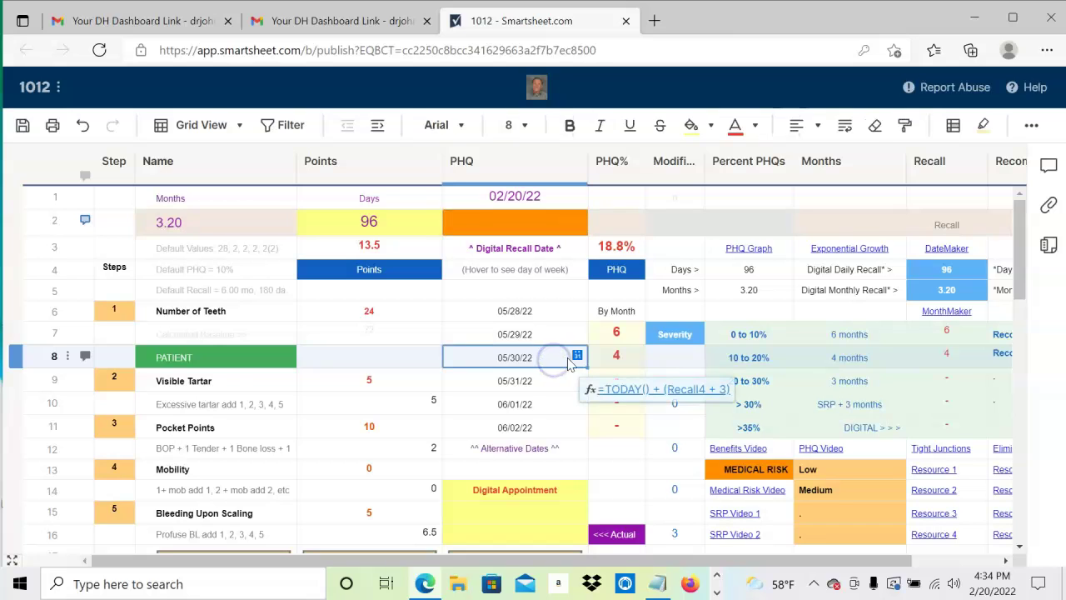
pyautogui.click(578, 356)
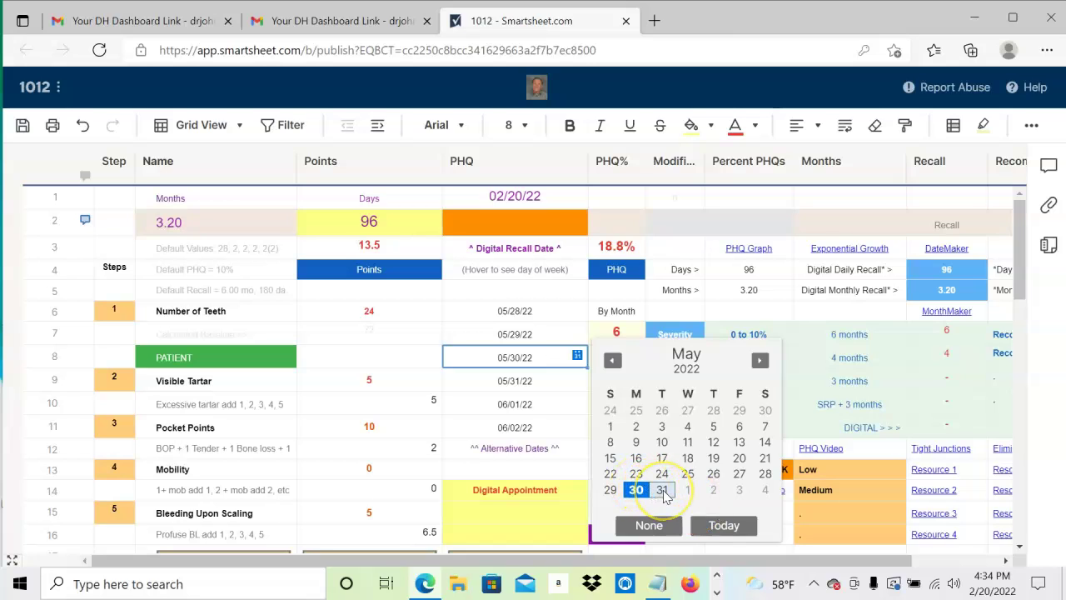
pyautogui.click(550, 385)
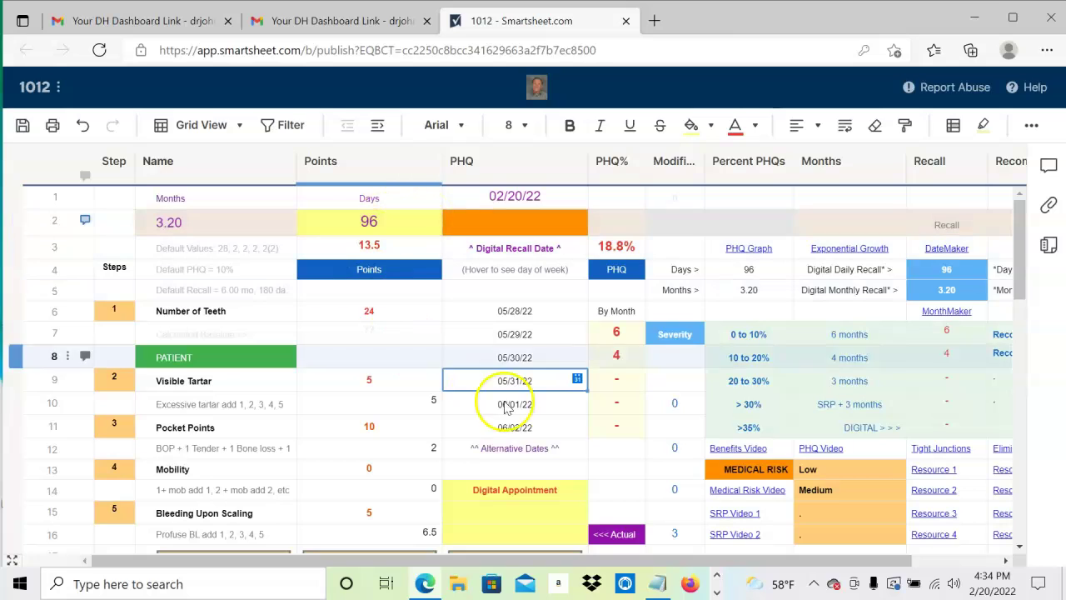
pyautogui.moveTo(526, 420)
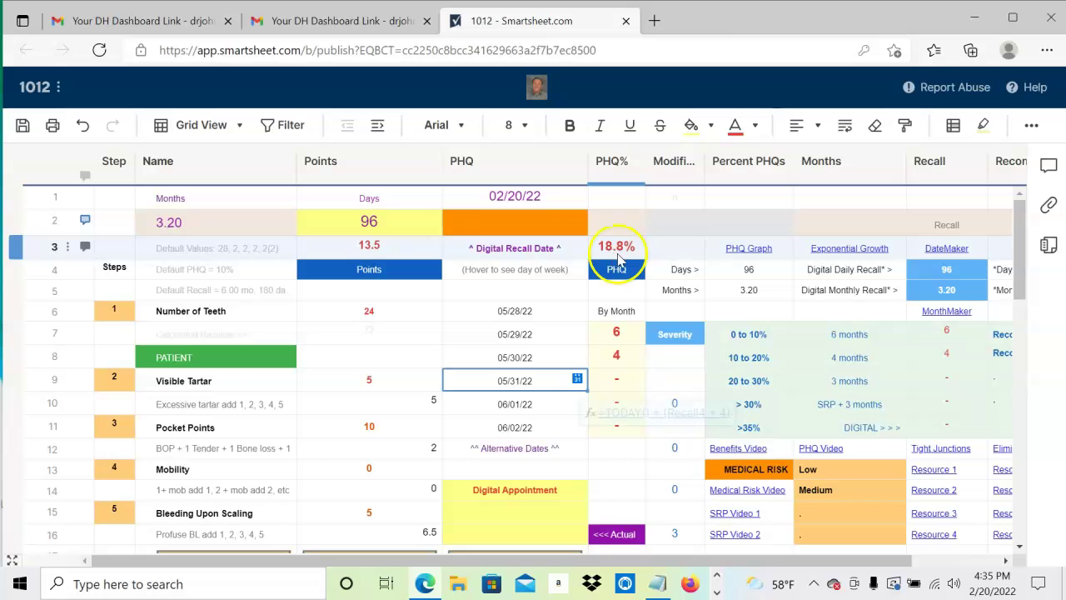
pyautogui.moveTo(574, 366)
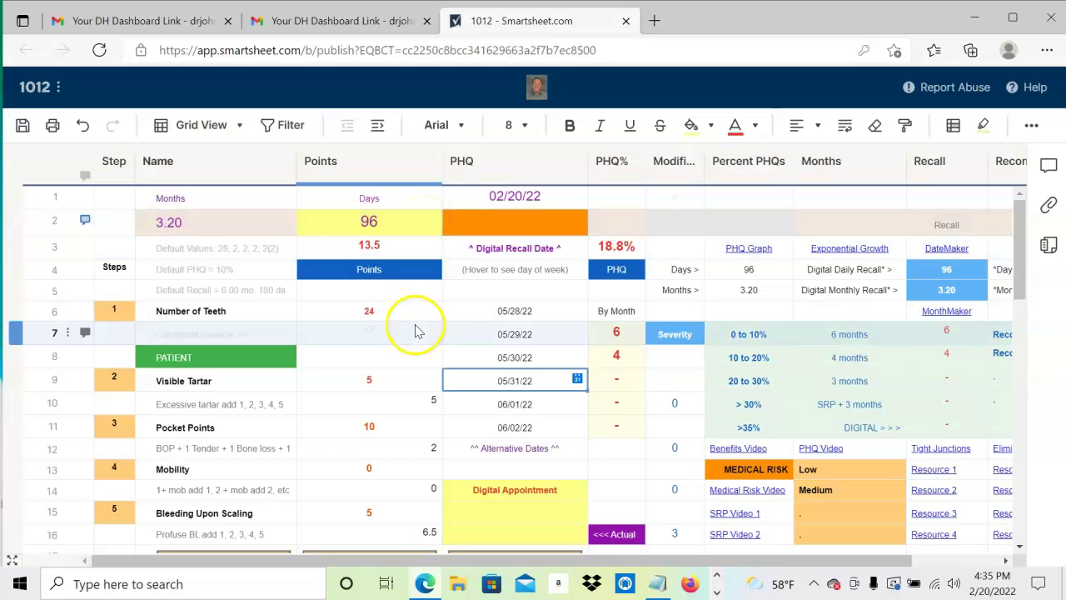
# - Scroll to row 17 and enlarge the annotated ExponentialGrowth22.png image
pyautogui.scroll(-3, 410, 367)
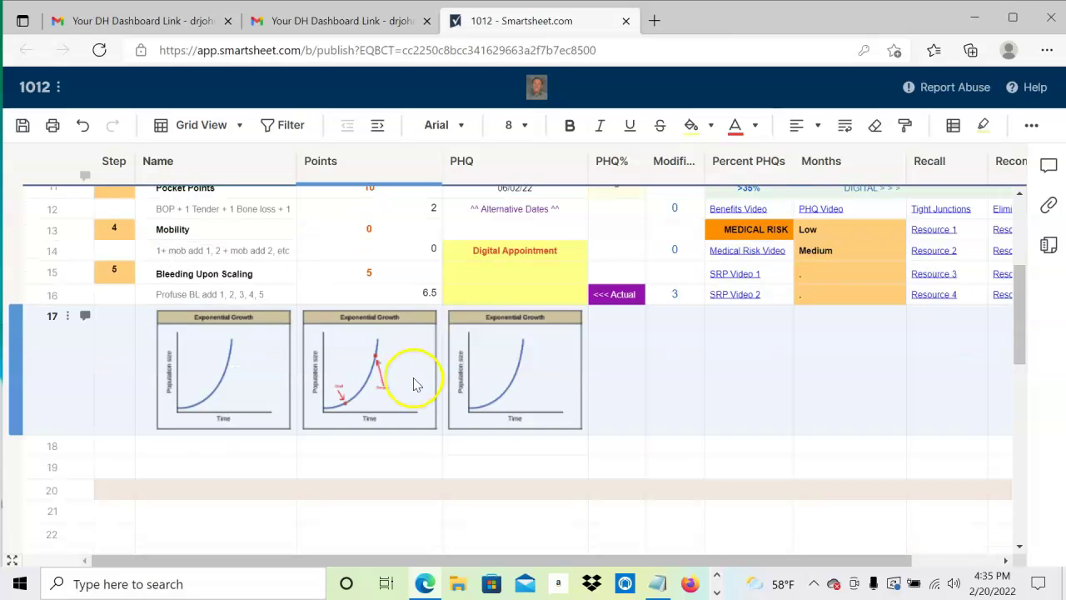
pyautogui.click(413, 380)
pyautogui.click(415, 383)
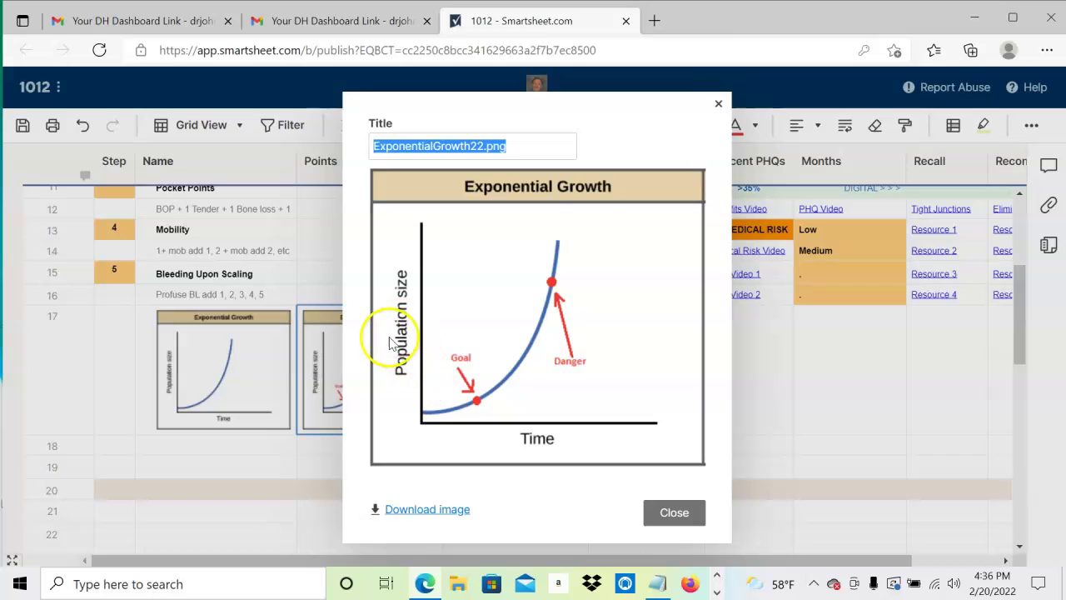
# - Close the annotated image, preview ExponentialGrowth21.png enlarged beside the sheet, then close it
pyautogui.click(718, 105)
pyautogui.doubleClick(568, 363)
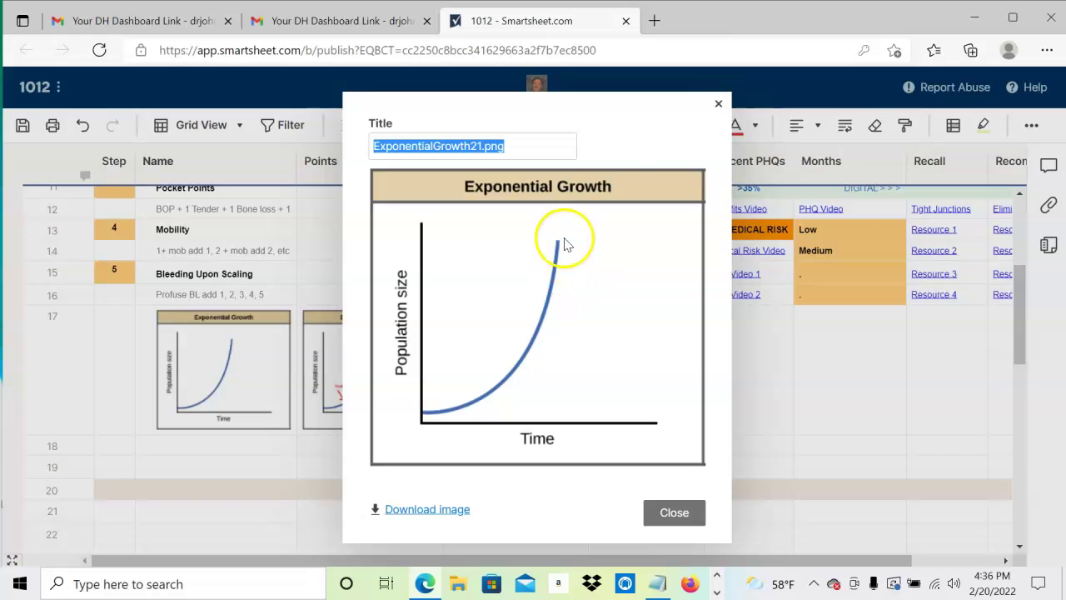
pyautogui.moveTo(619, 107); pyautogui.dragTo(892, 357)
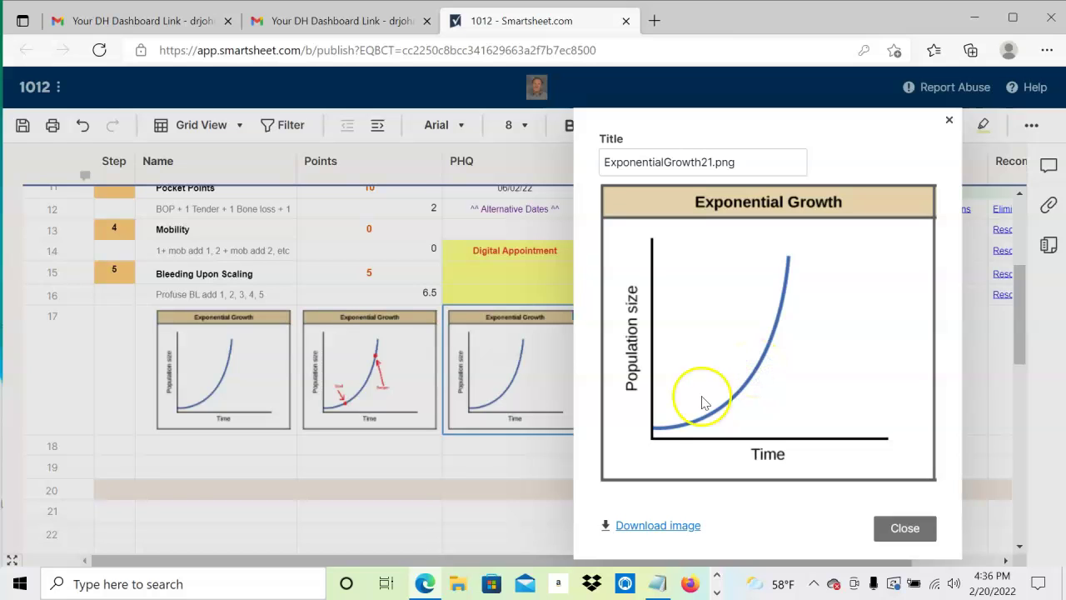
pyautogui.click(900, 528)
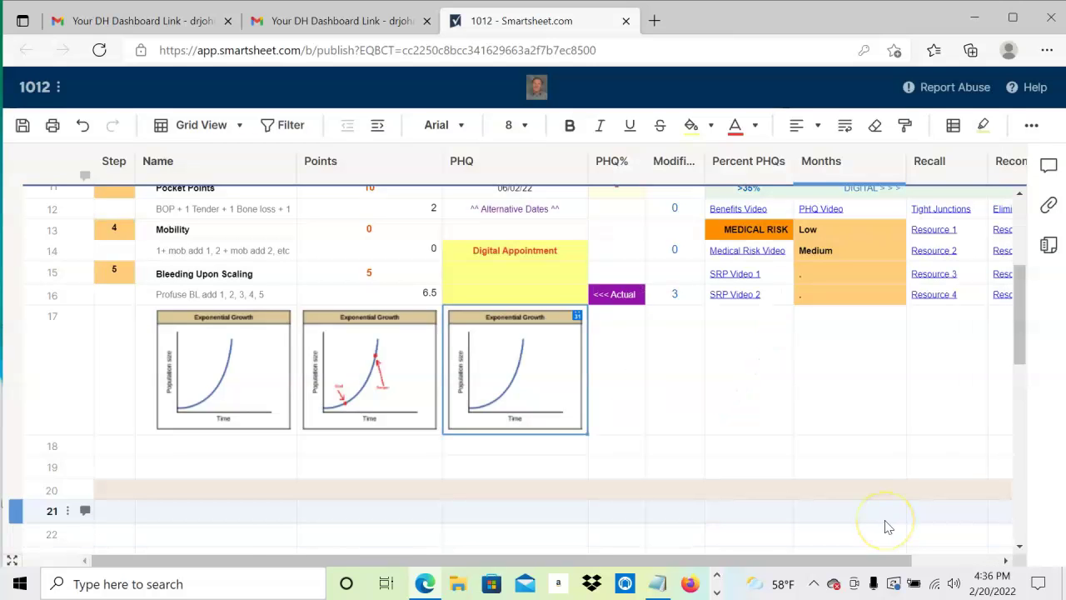
# - Close the browser window holding the sheet, triggering the Leave site? warning
pyautogui.moveTo(1019, 341); pyautogui.dragTo(1014, 209)
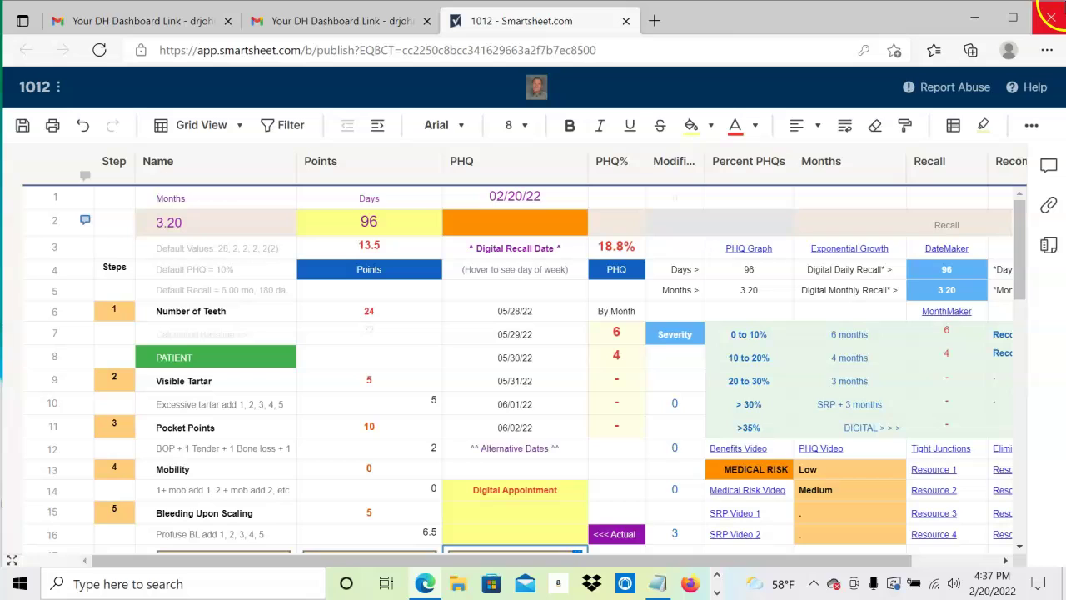
pyautogui.click(1051, 17)
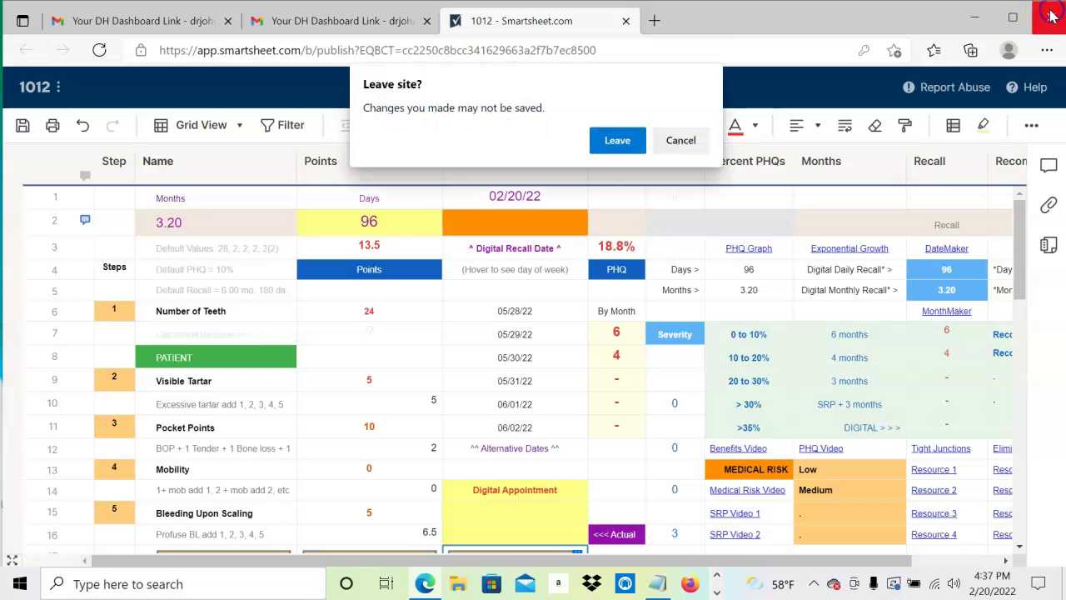
# - Choose Leave in the Leave site? dialog, discarding the sheet changes
pyautogui.click(623, 141)
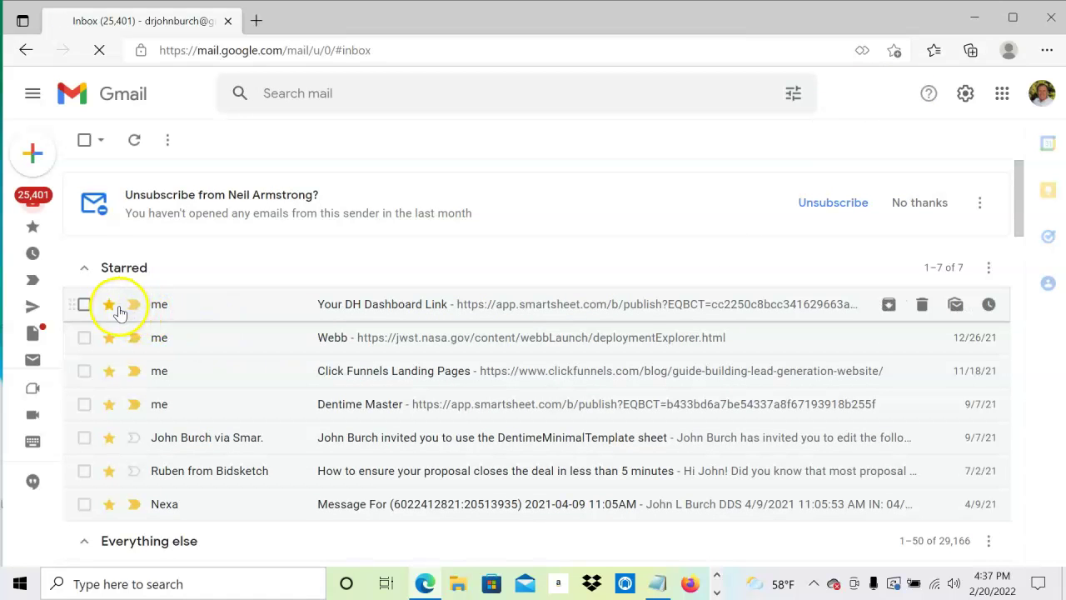
# - Reopen the dashboard from the starred email's Smartsheet link, showing the default 180-day recall
pyautogui.click(477, 306)
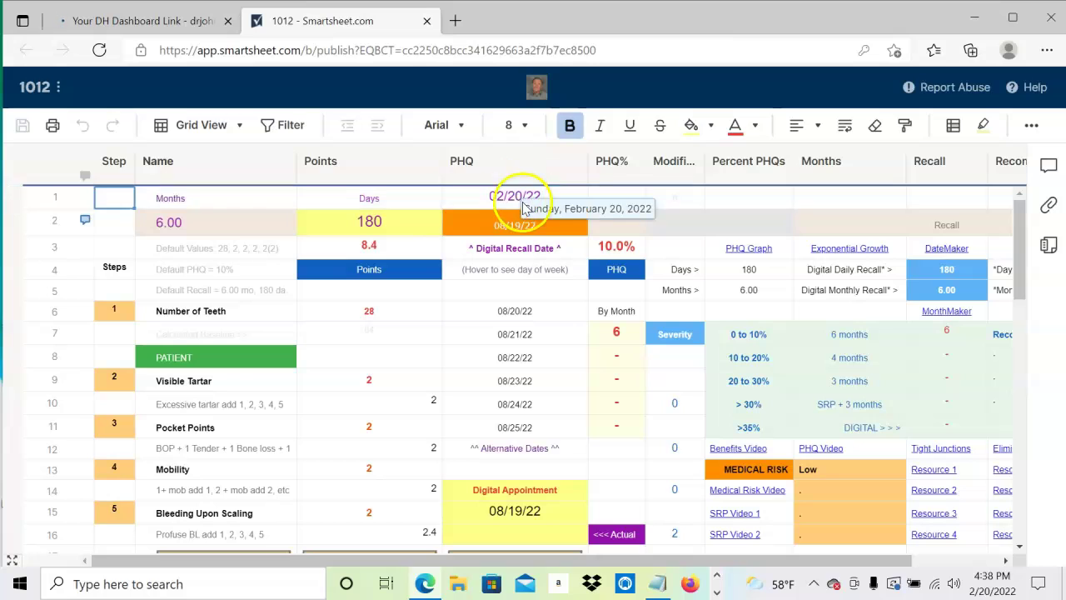
pyautogui.moveTo(527, 233)
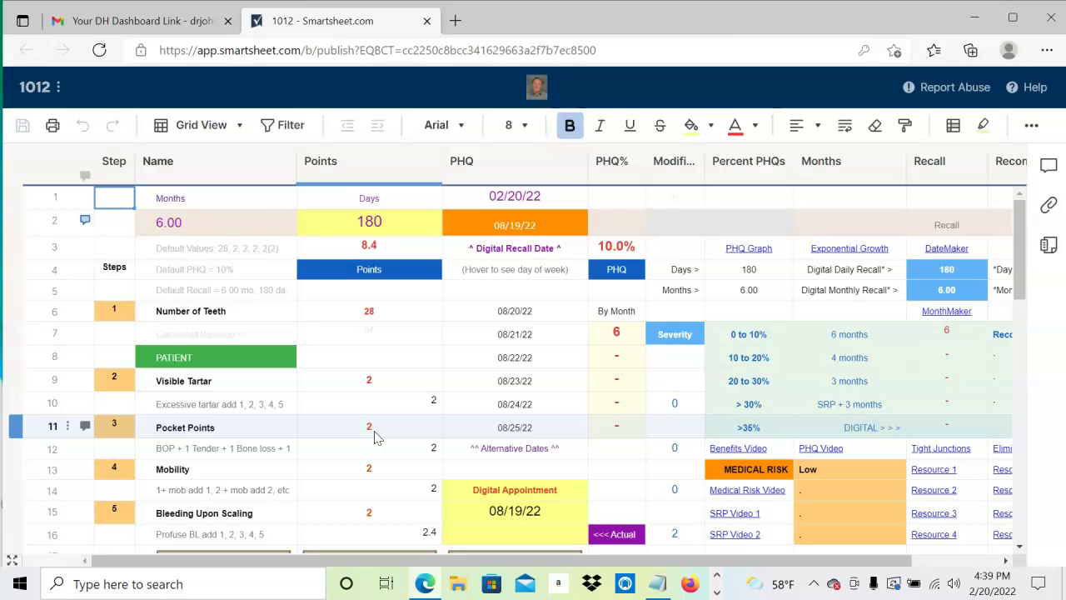
pyautogui.moveTo(408, 379); pyautogui.dragTo(385, 296)
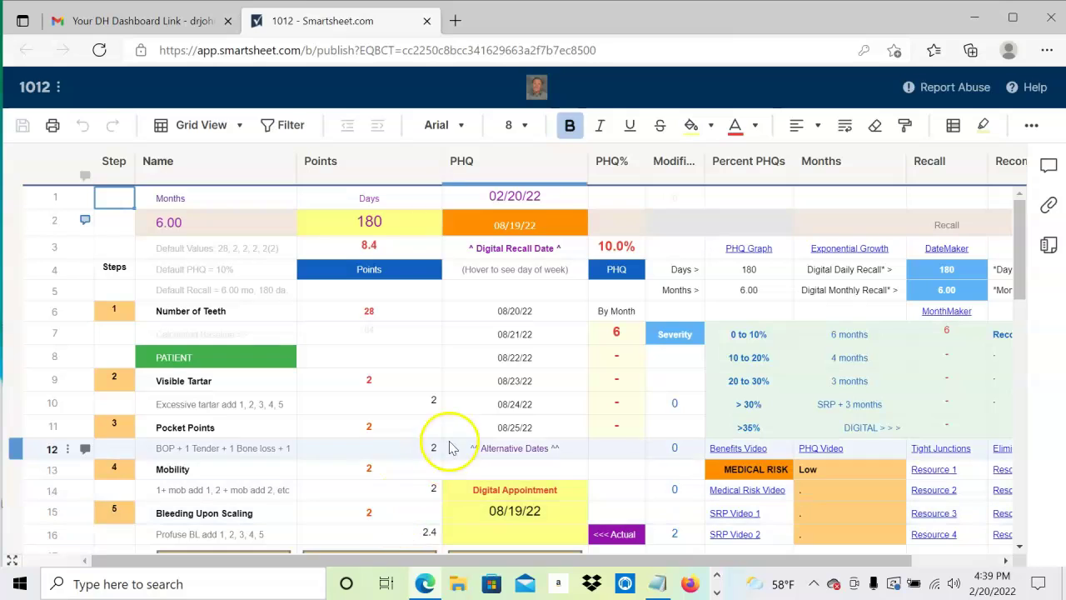
pyautogui.moveTo(452, 442)
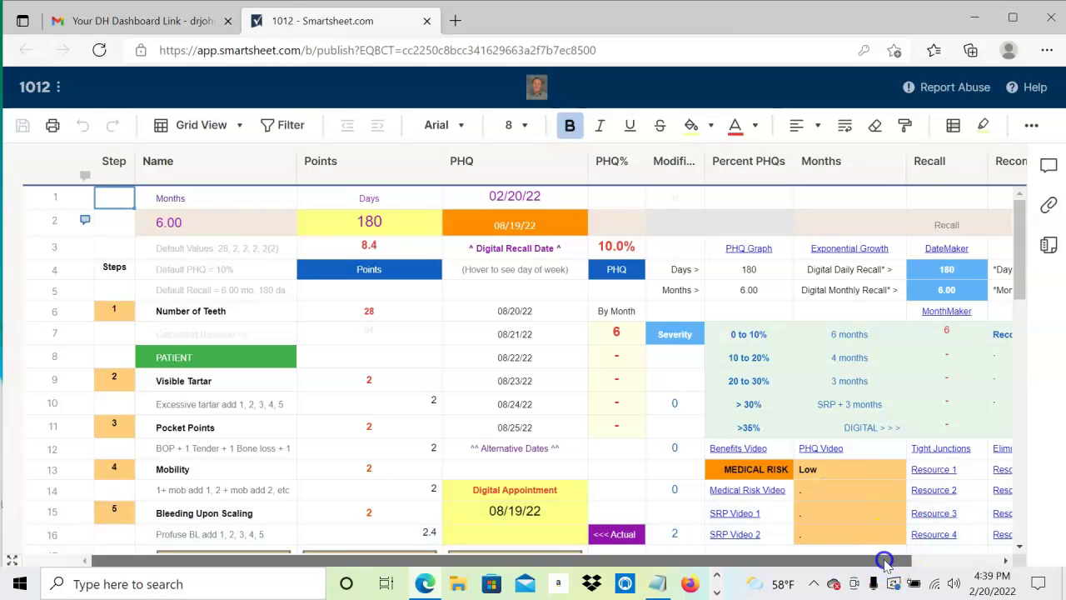
# - Scroll right to the Recall column and open the Resource 1 hyperlink in a new tab
pyautogui.moveTo(887, 562); pyautogui.dragTo(898, 562)
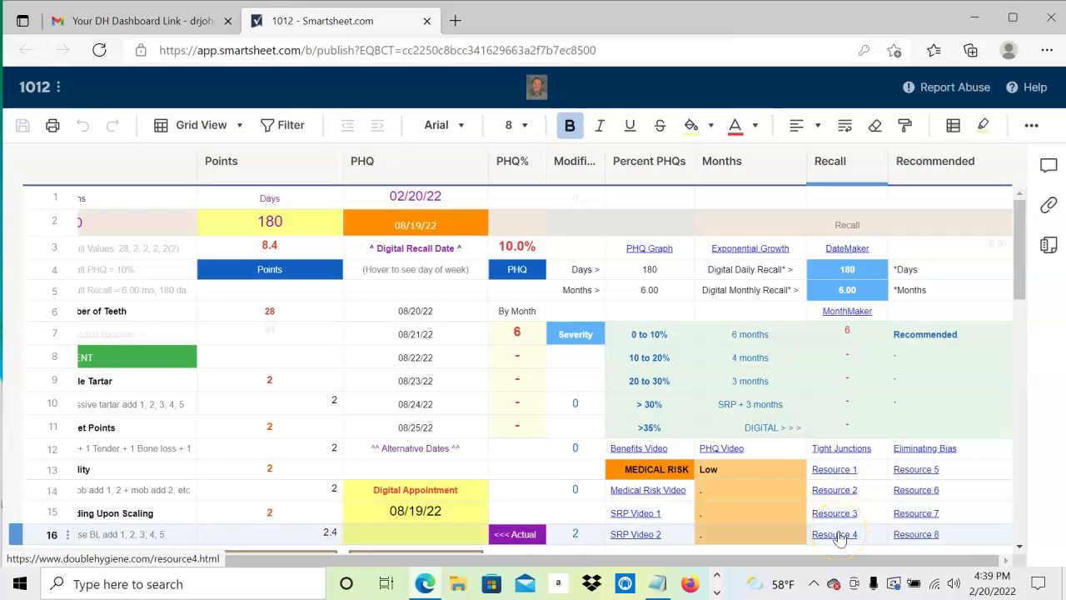
pyautogui.click(839, 471)
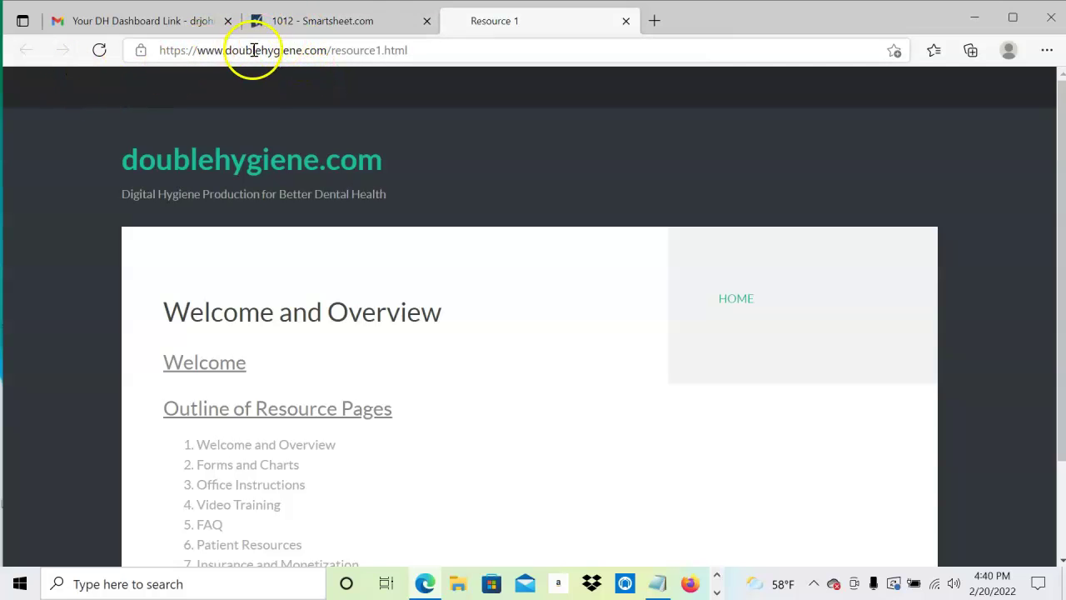
# - Switch to the 1012 - Smartsheet.com tab, leaving the Resource 1 page open
pyautogui.click(293, 28)
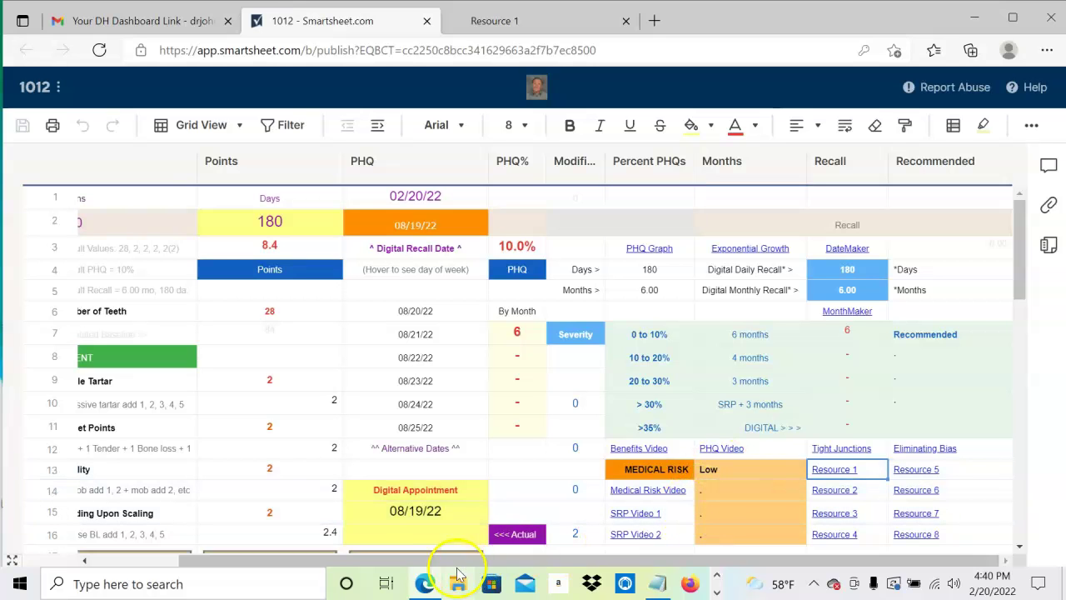
# - Scroll the 1012 dashboard back left and select a cell in the default-value sheet
pyautogui.moveTo(454, 563); pyautogui.dragTo(321, 574)
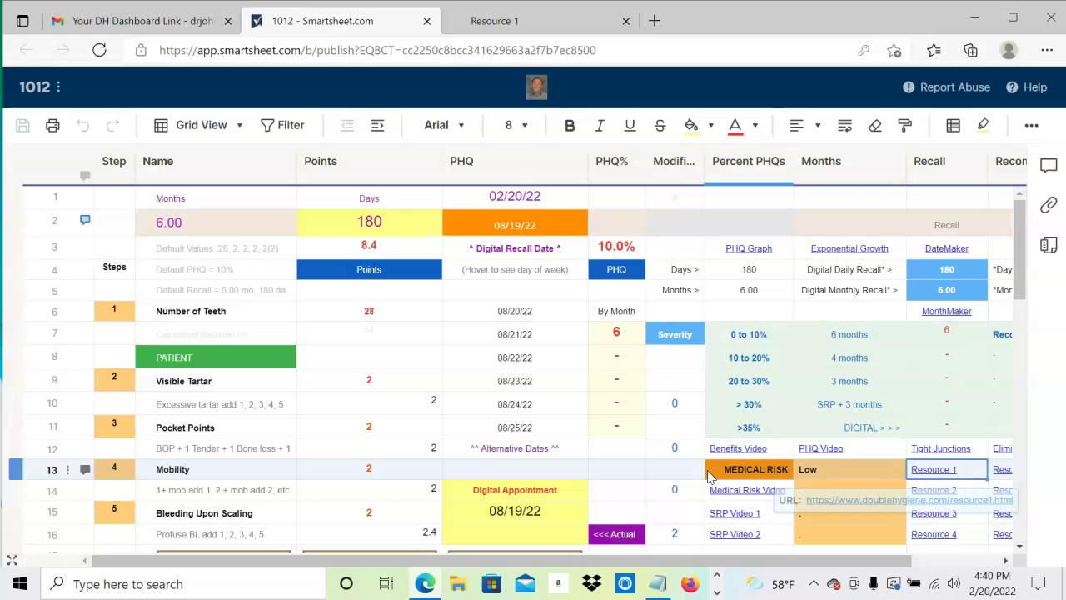
pyautogui.click(935, 588)
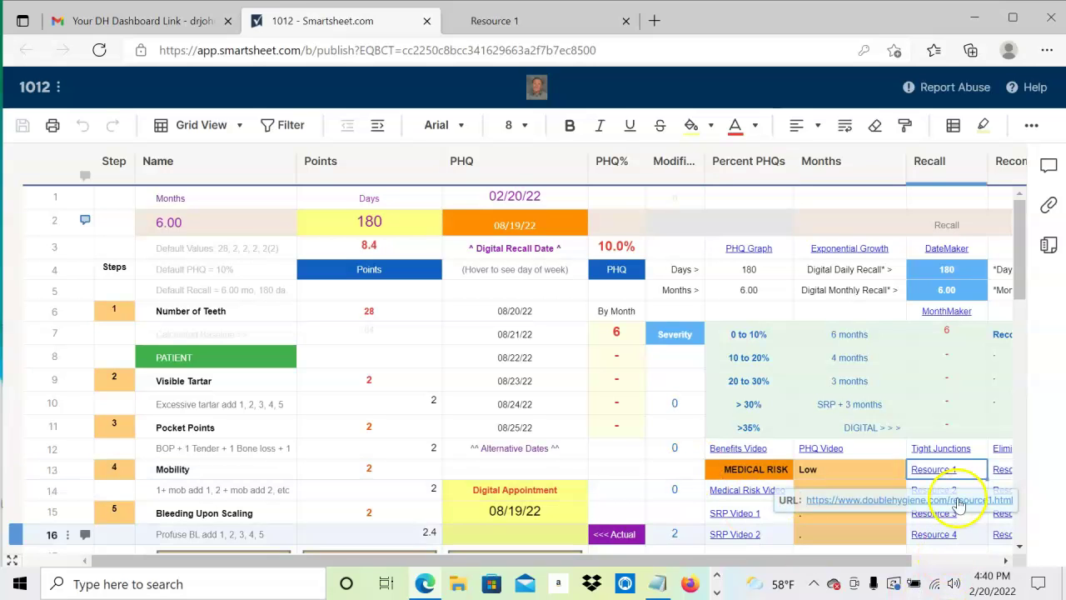